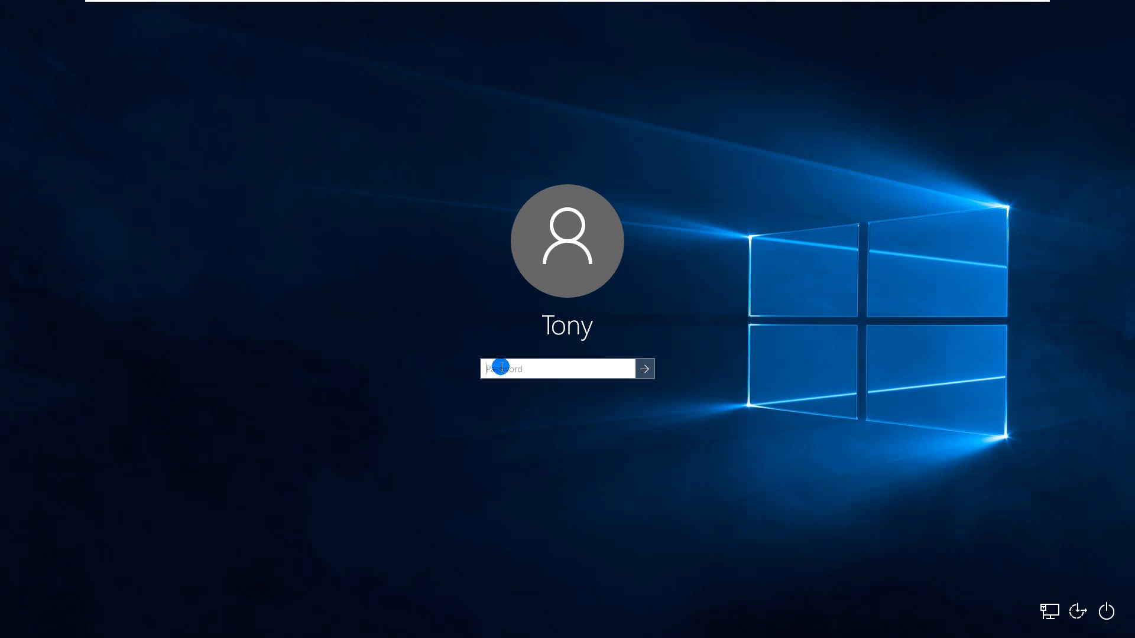
# - Enter the wrong passwords 'a' and '123' at sign-in and dismiss the error
pyautogui.press('Return')
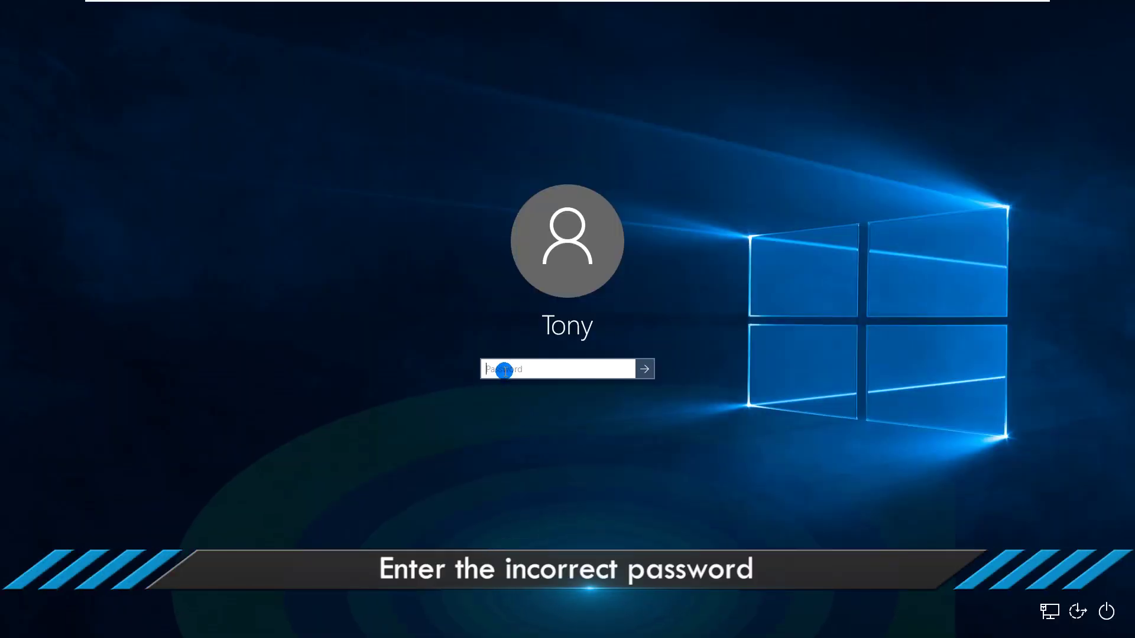
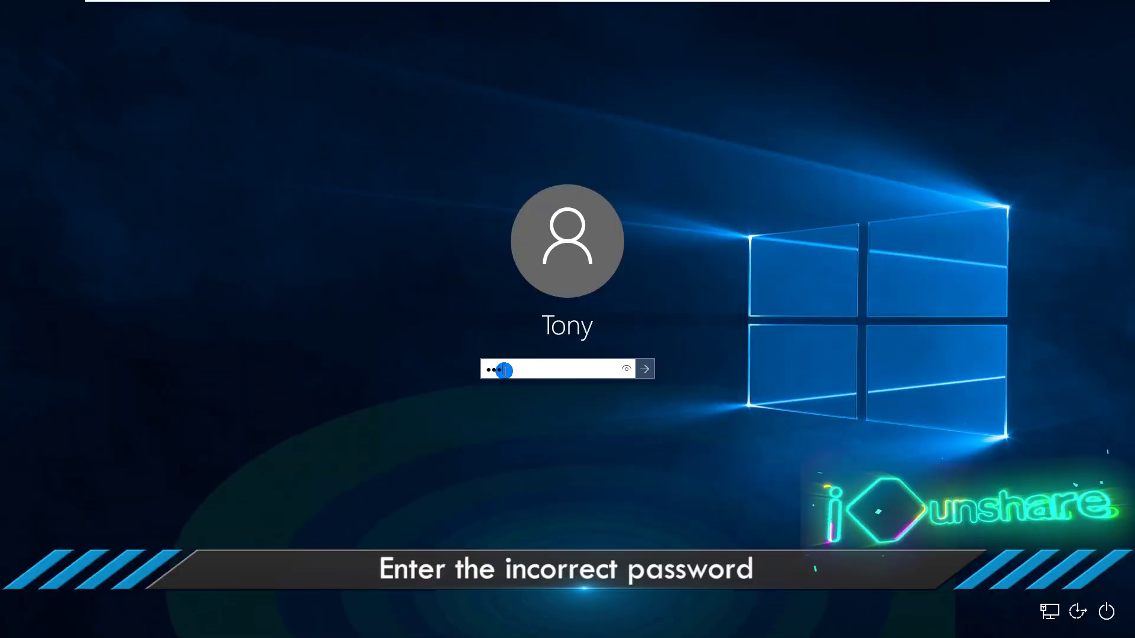
pyautogui.press('Return')
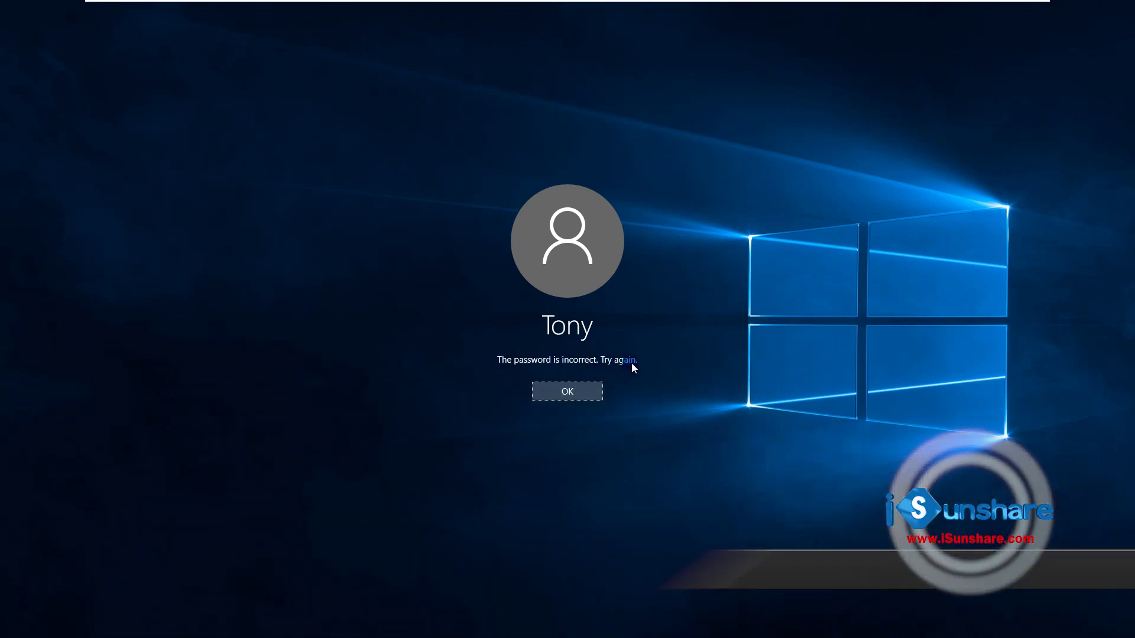
pyautogui.click(564, 394)
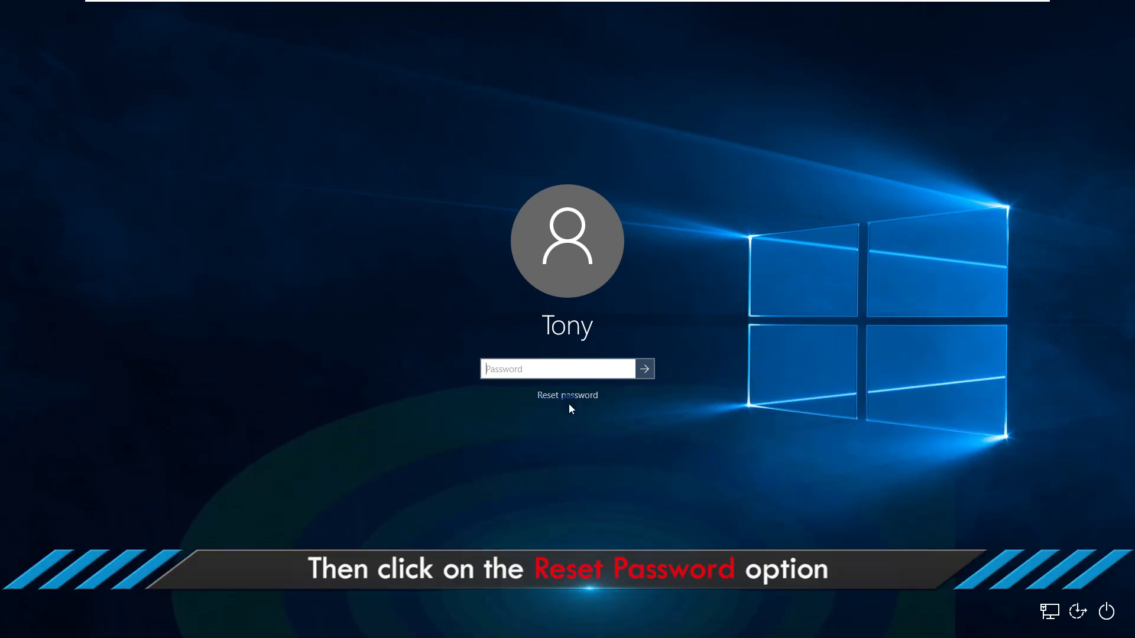
# - Run the Password Reset Wizard with the G: reset disk, set a new password, and finish
pyautogui.click(569, 397)
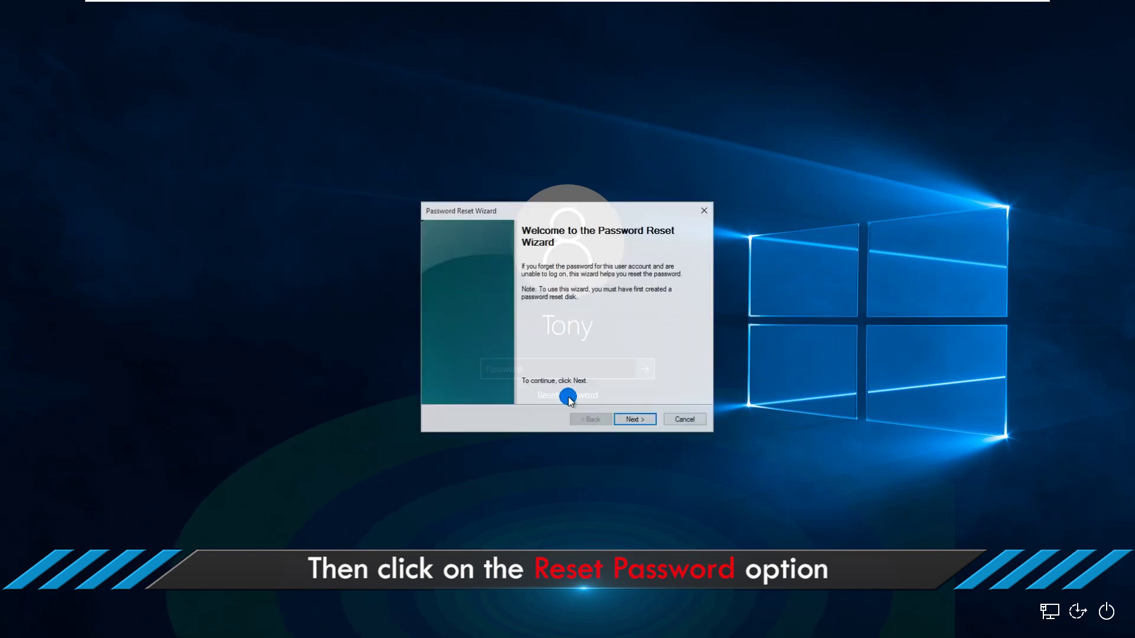
pyautogui.click(637, 421)
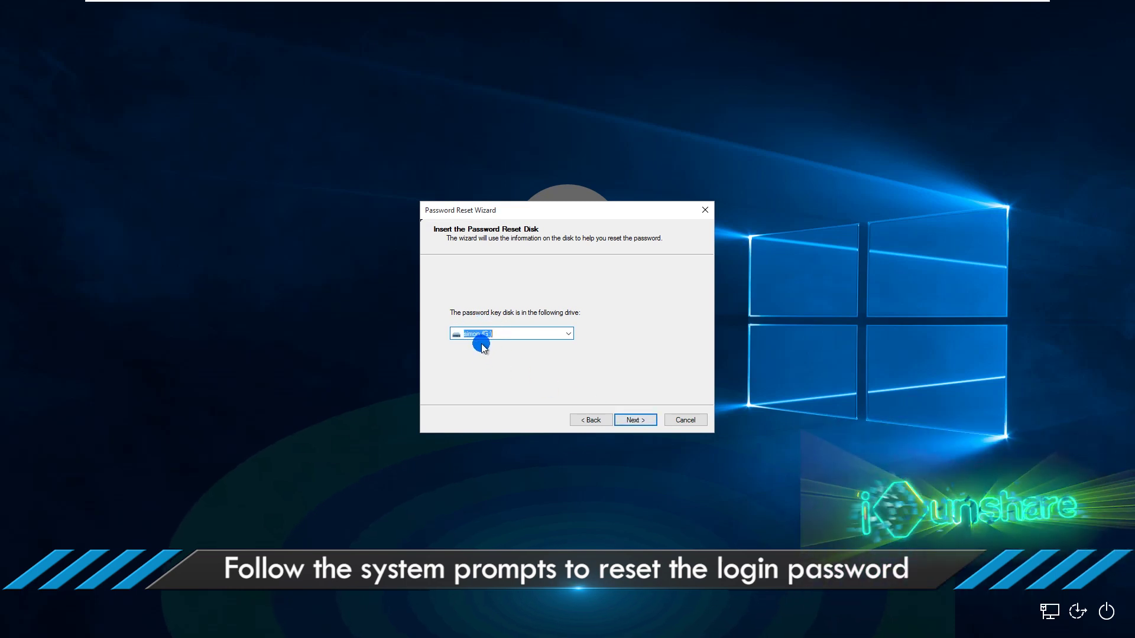
pyautogui.click(636, 420)
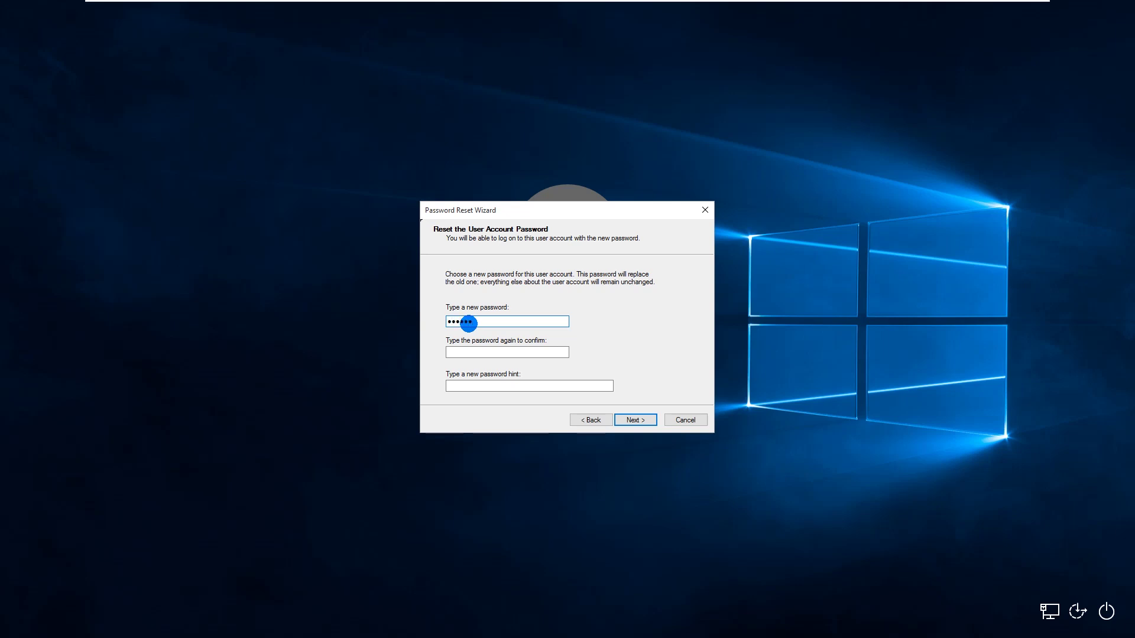
pyautogui.click(471, 355)
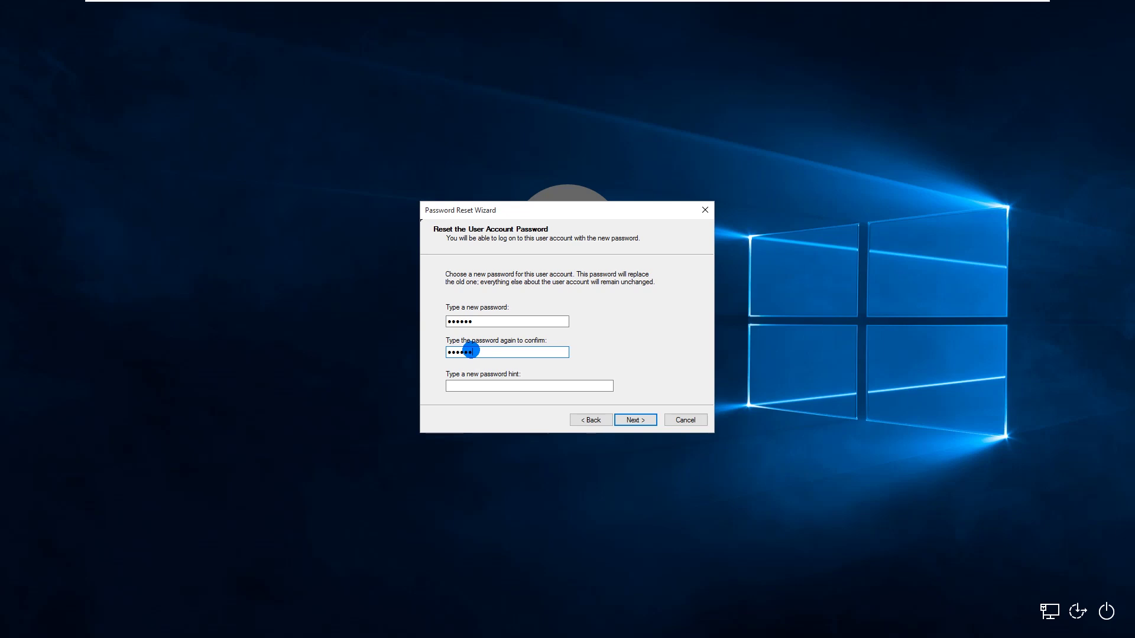
pyautogui.click(474, 388)
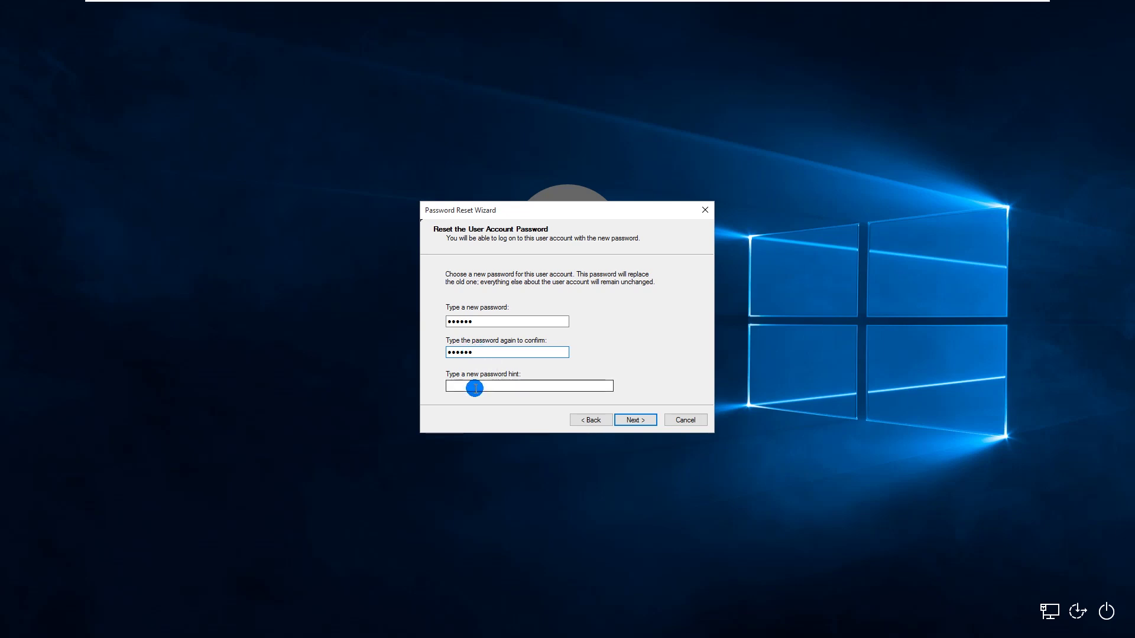
pyautogui.click(631, 421)
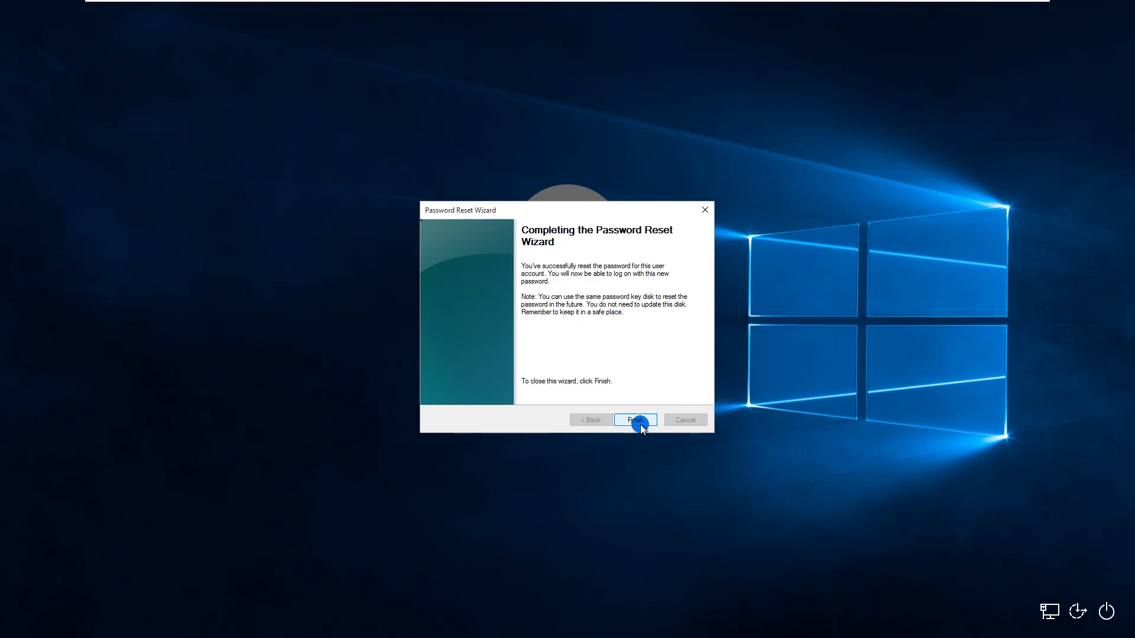
pyautogui.click(636, 420)
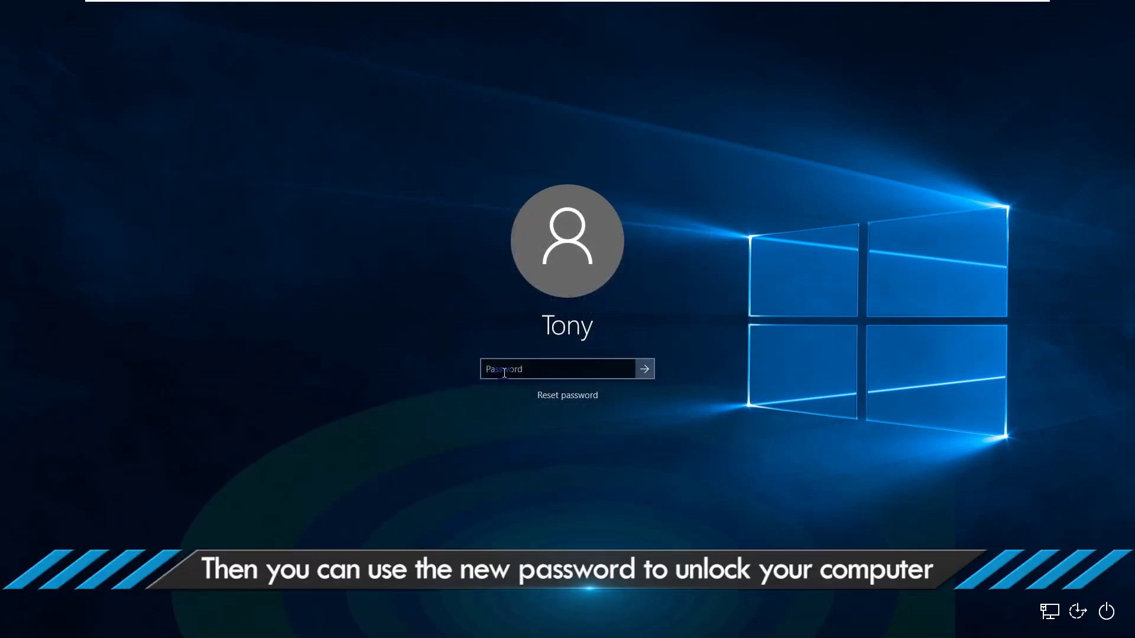
pyautogui.click(506, 371)
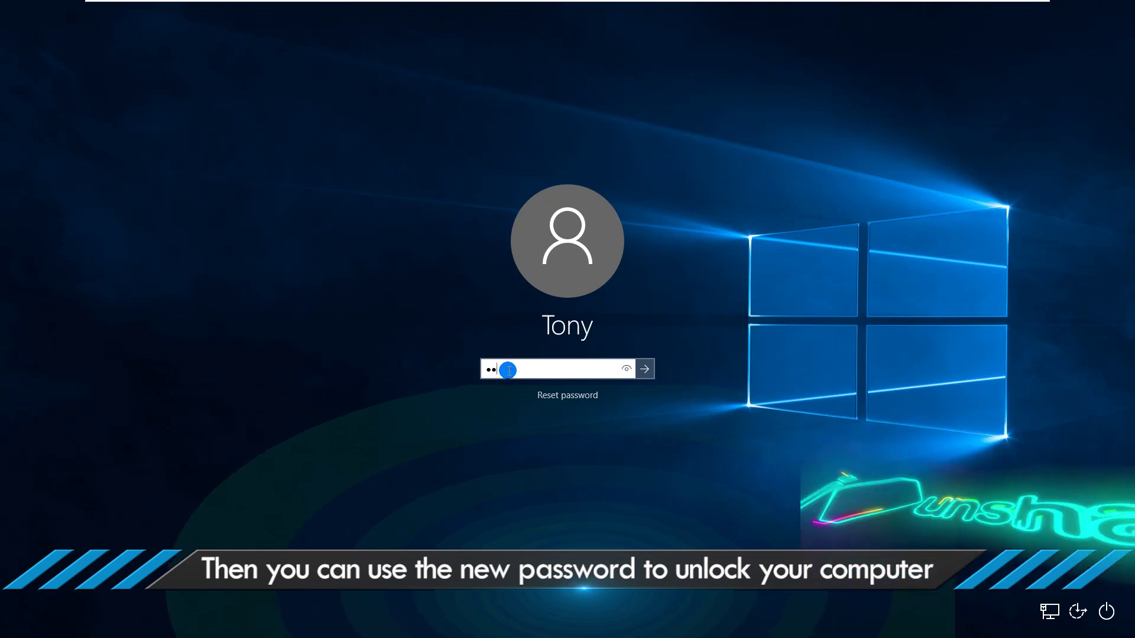
pyautogui.click(642, 370)
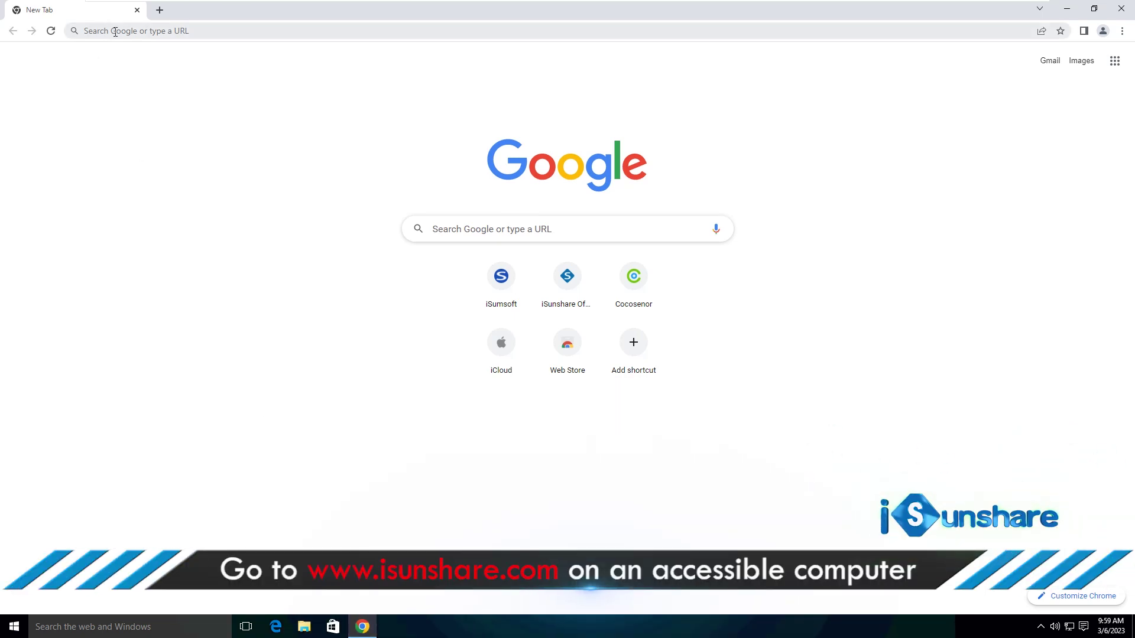
pyautogui.click(119, 30)
pyautogui.write('www.isunshar')
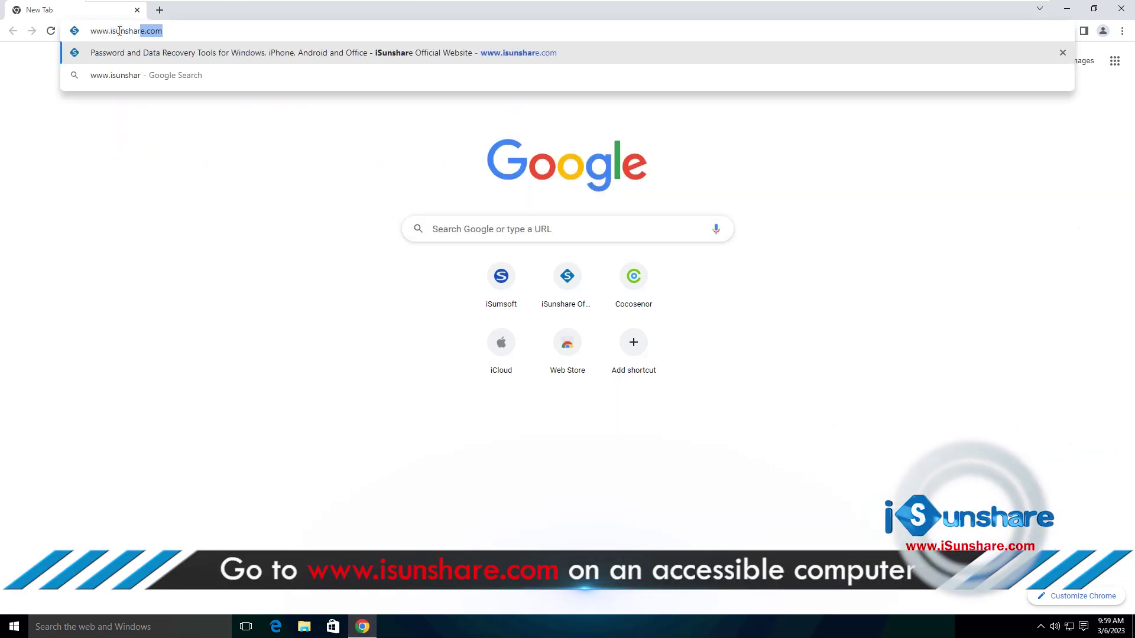
pyautogui.write('e.com')
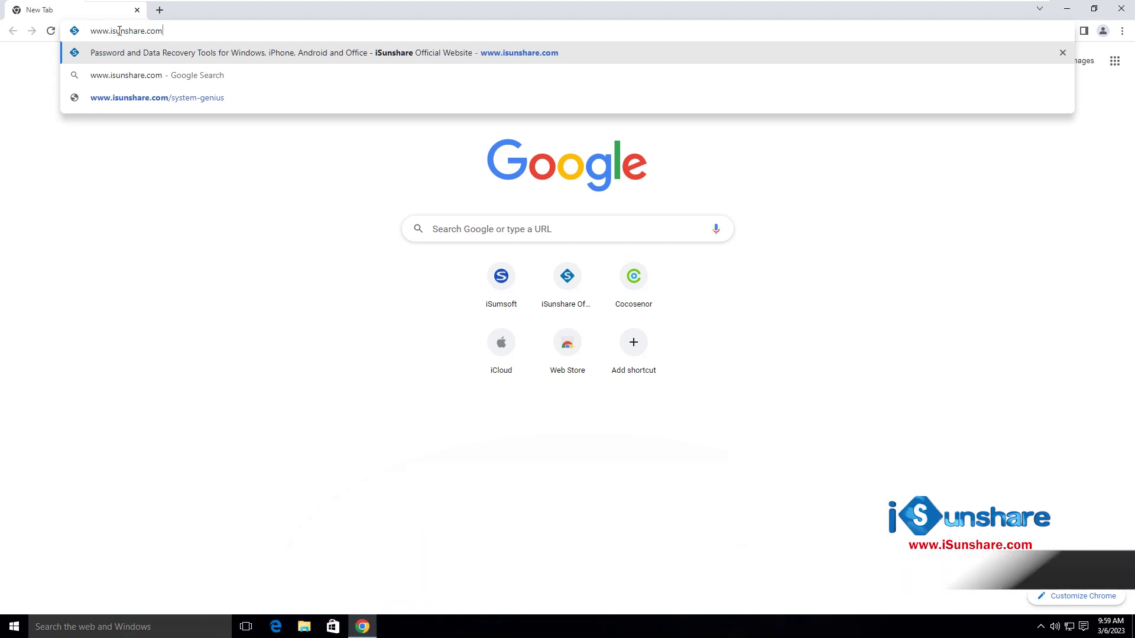
pyautogui.press('Return')
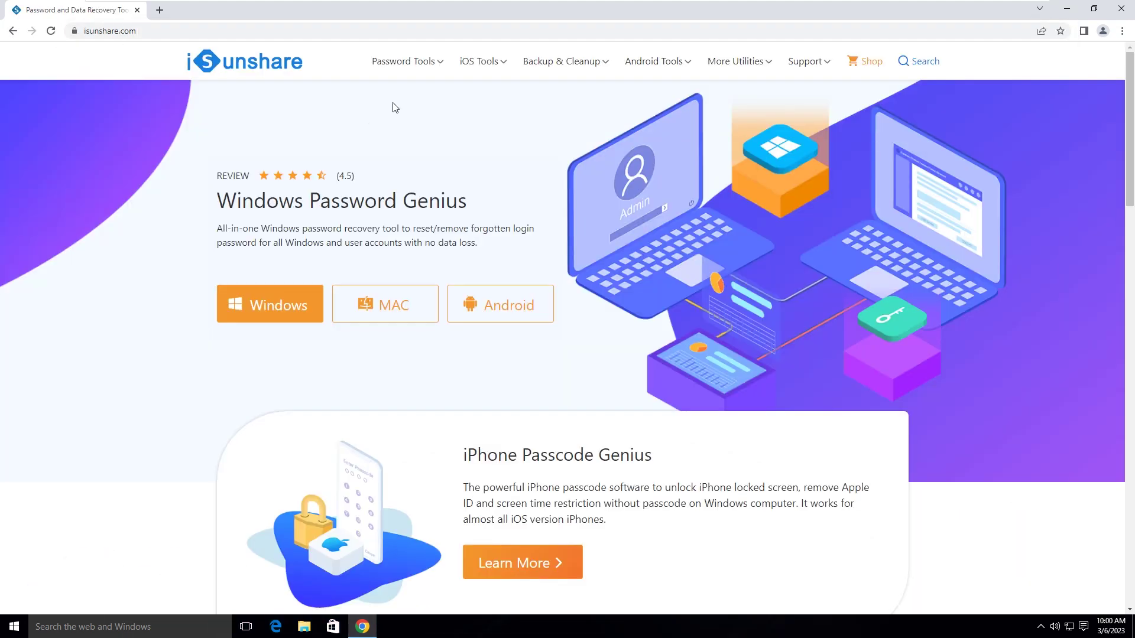
pyautogui.moveTo(406, 61)
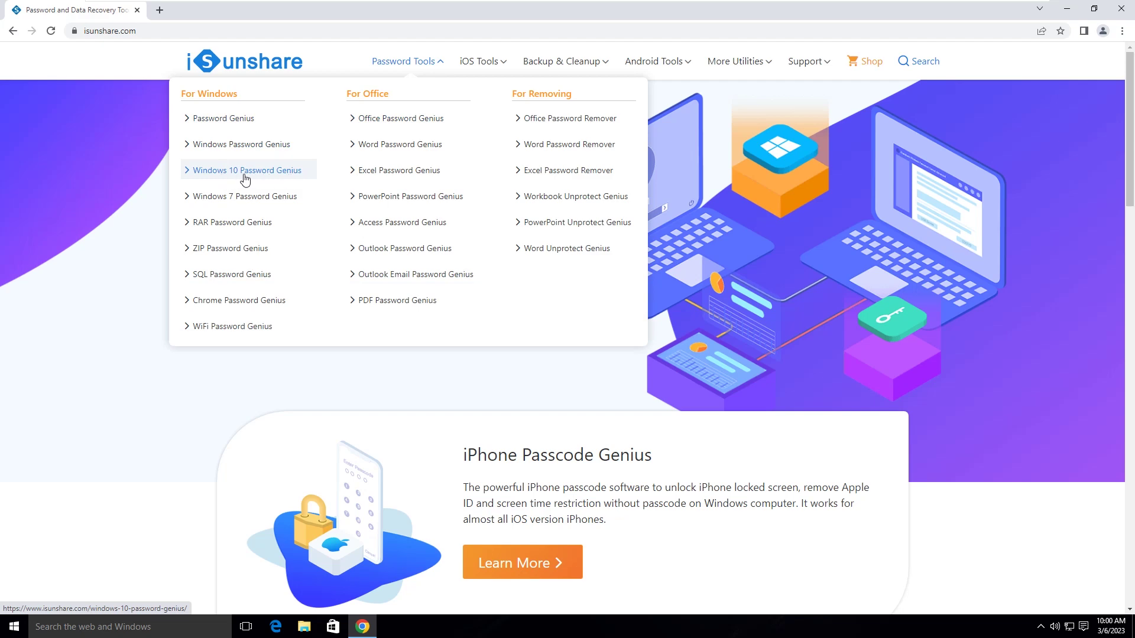
pyautogui.click(245, 171)
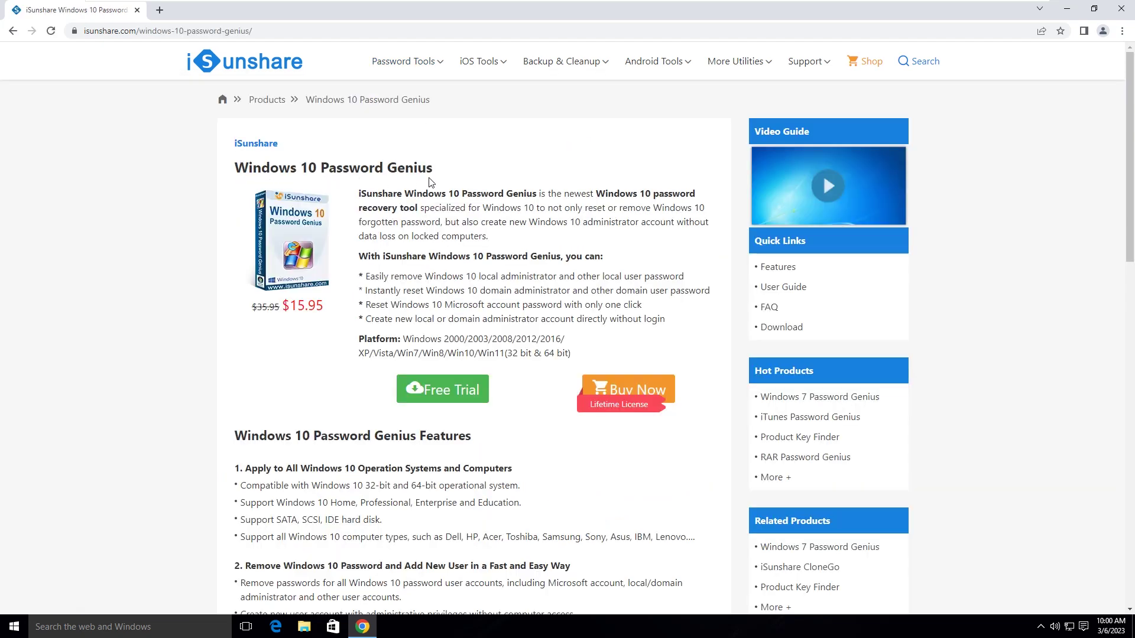
pyautogui.click(447, 393)
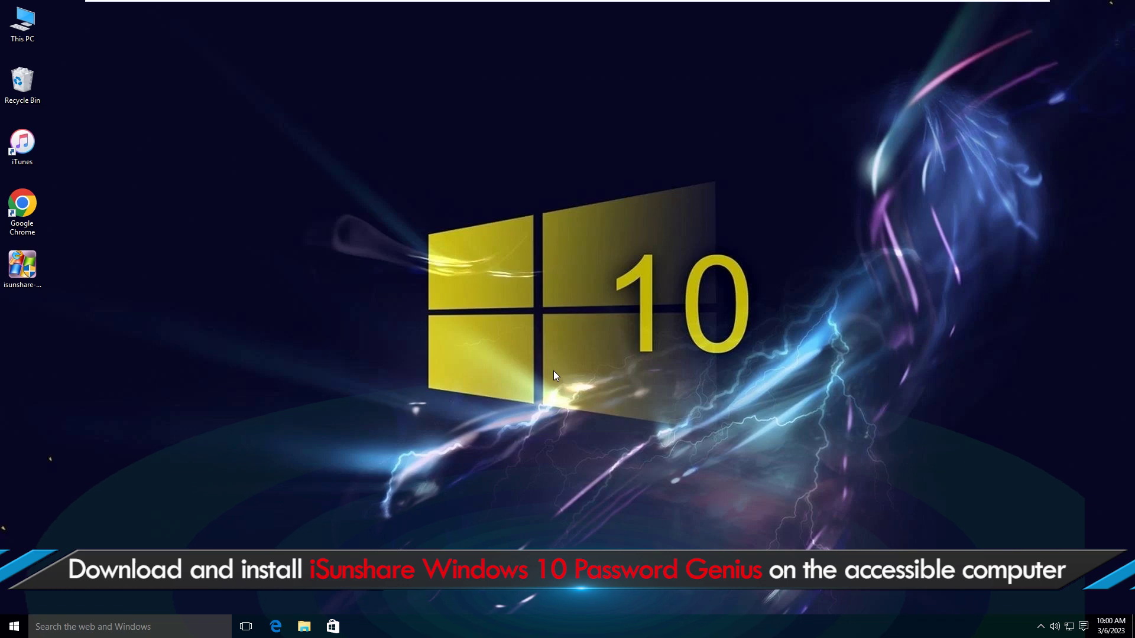
# - Install Password Genius from the desktop installer and launch it when setup finishes
pyautogui.doubleClick(22, 264)
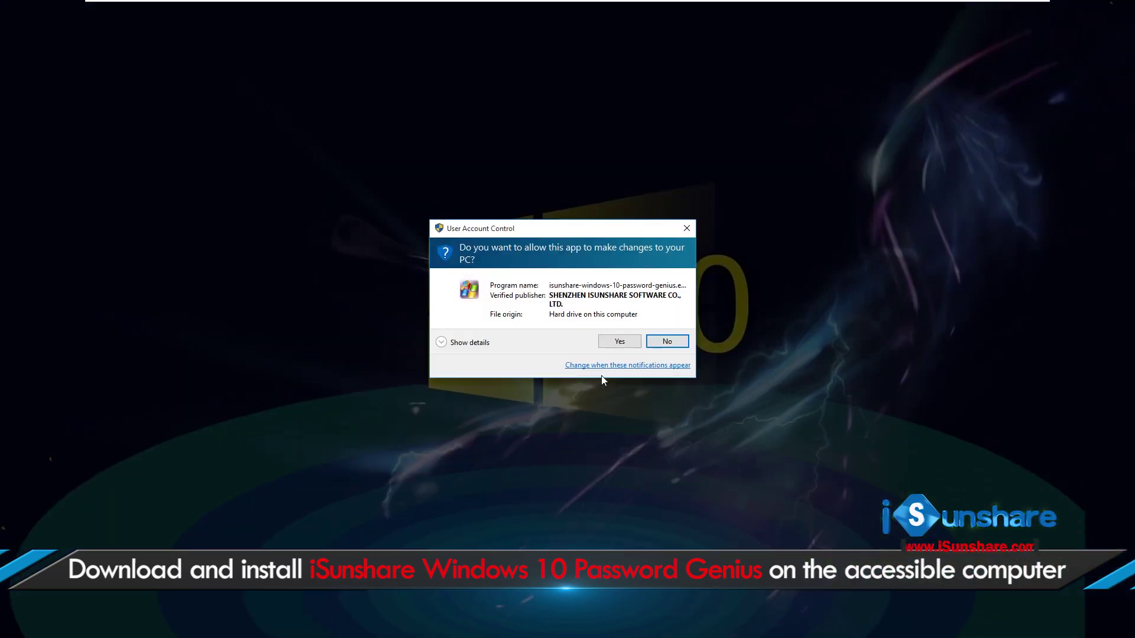
pyautogui.click(623, 338)
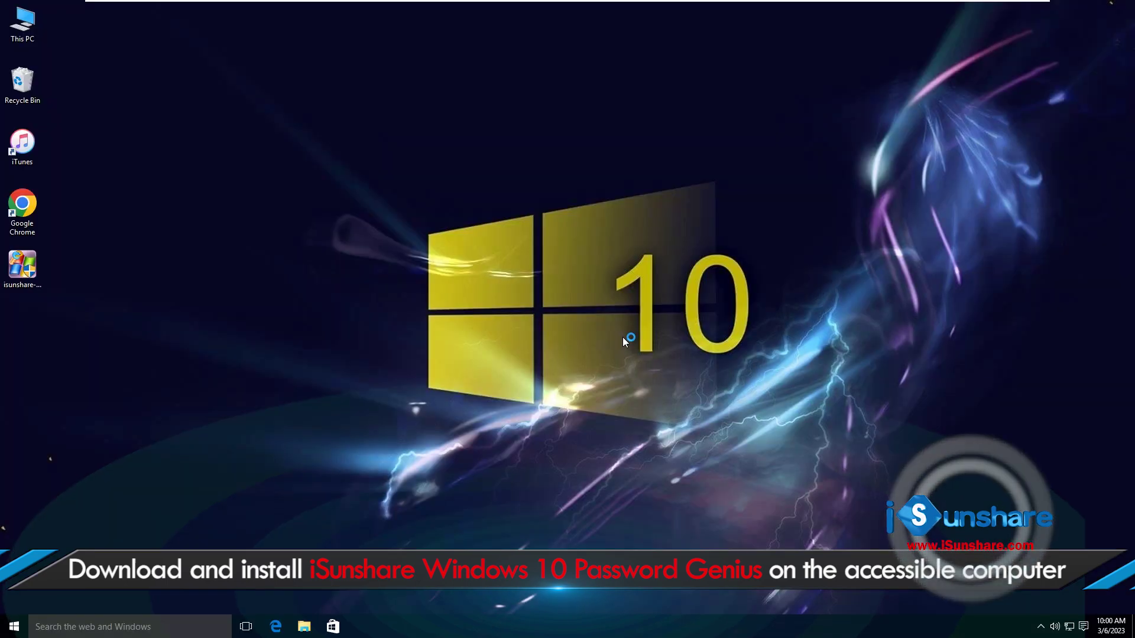
pyautogui.click(634, 407)
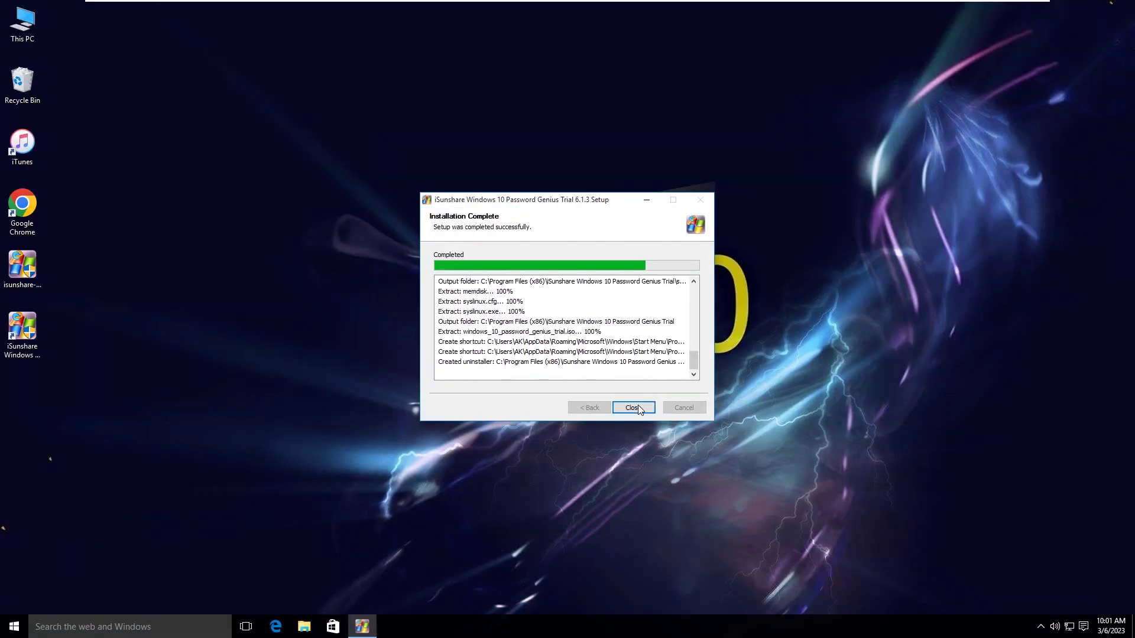
pyautogui.click(637, 405)
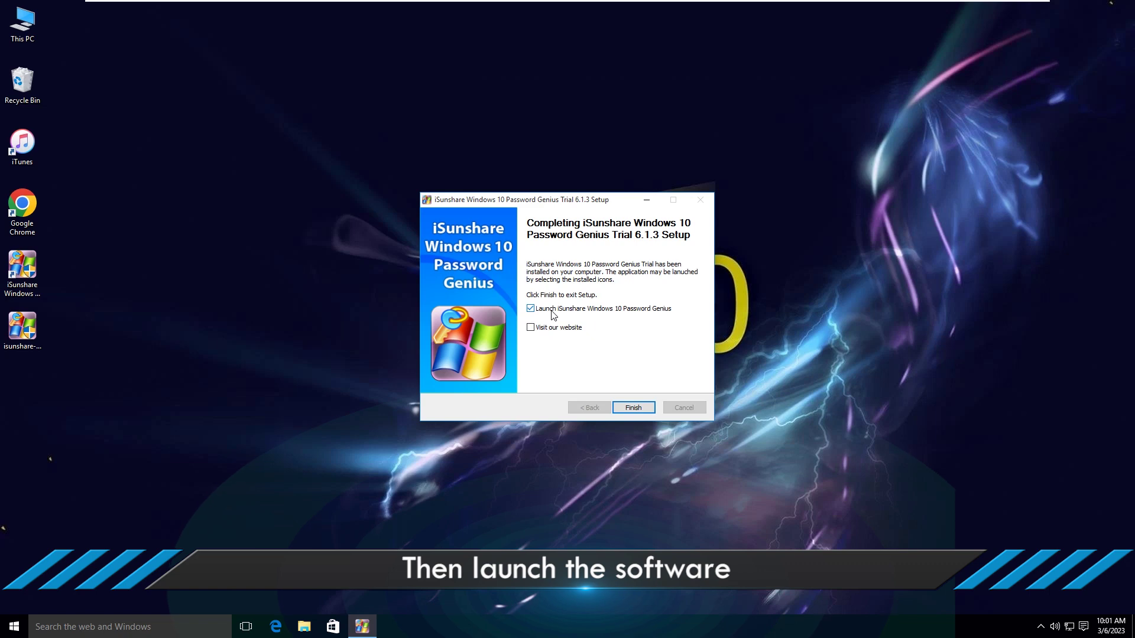
pyautogui.click(639, 407)
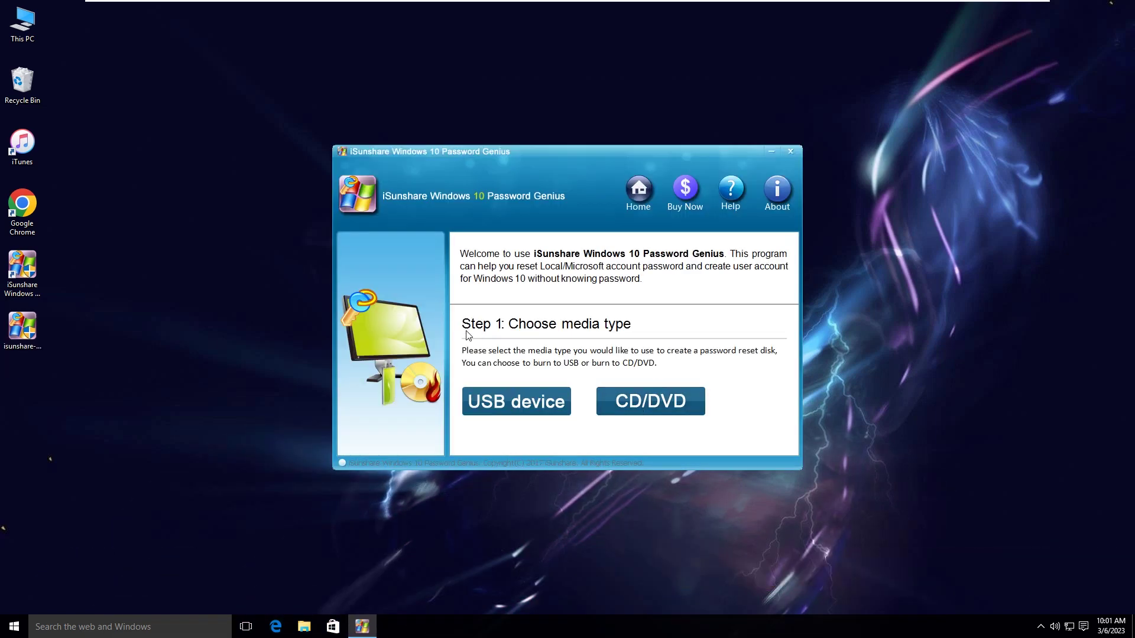
# - Burn a bootable reset disk to USB drive F:, formatting it, then close Password Genius
pyautogui.click(523, 407)
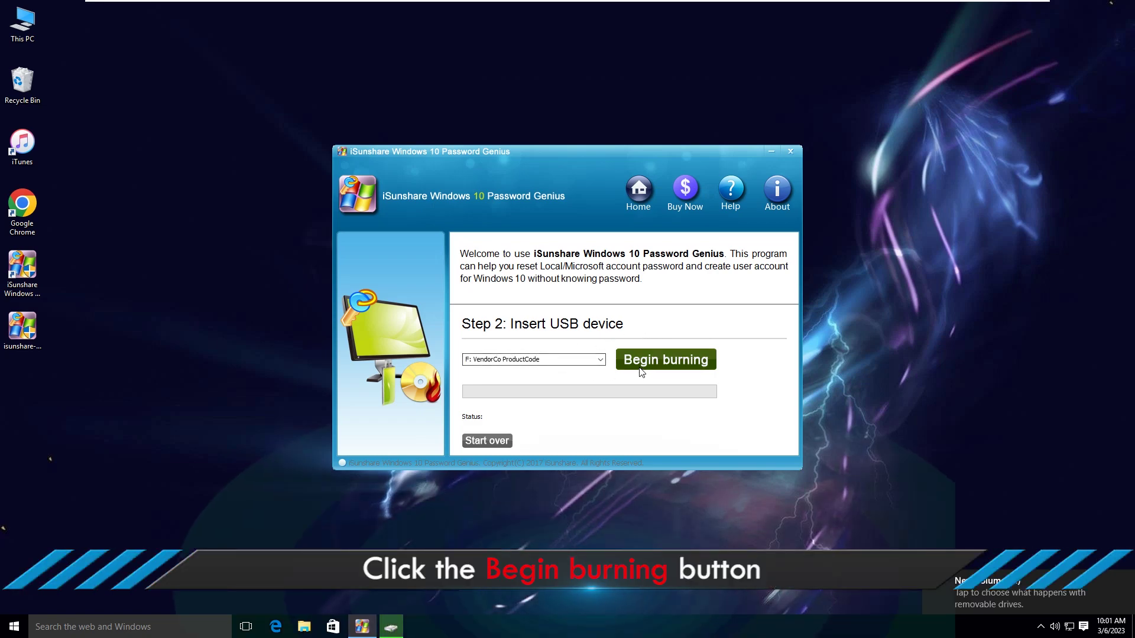
pyautogui.click(670, 366)
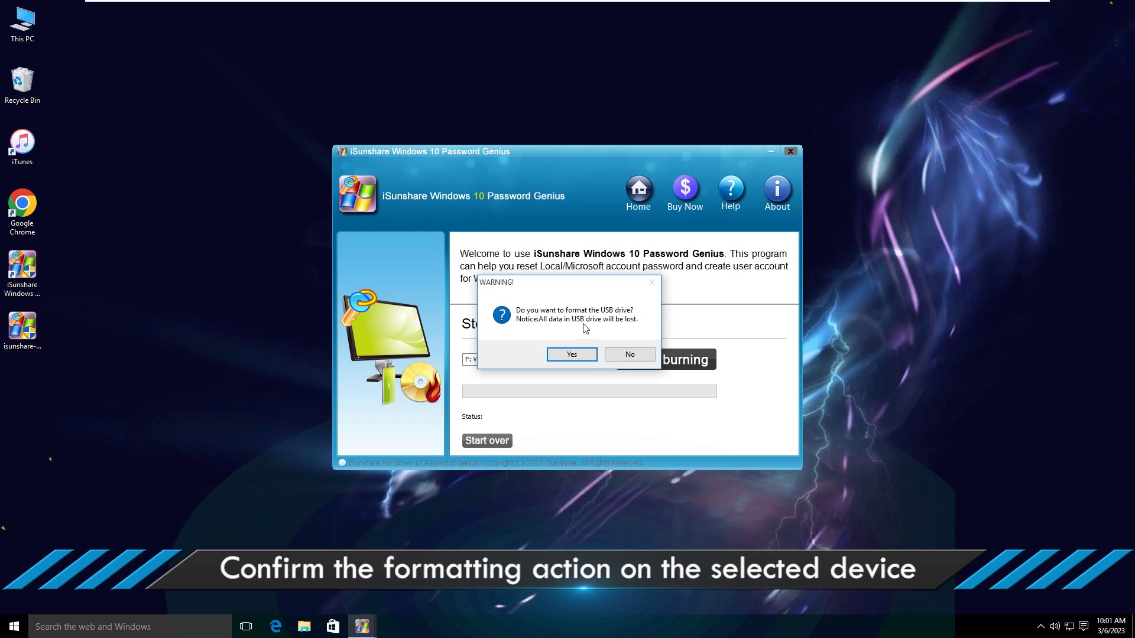
pyautogui.click(580, 357)
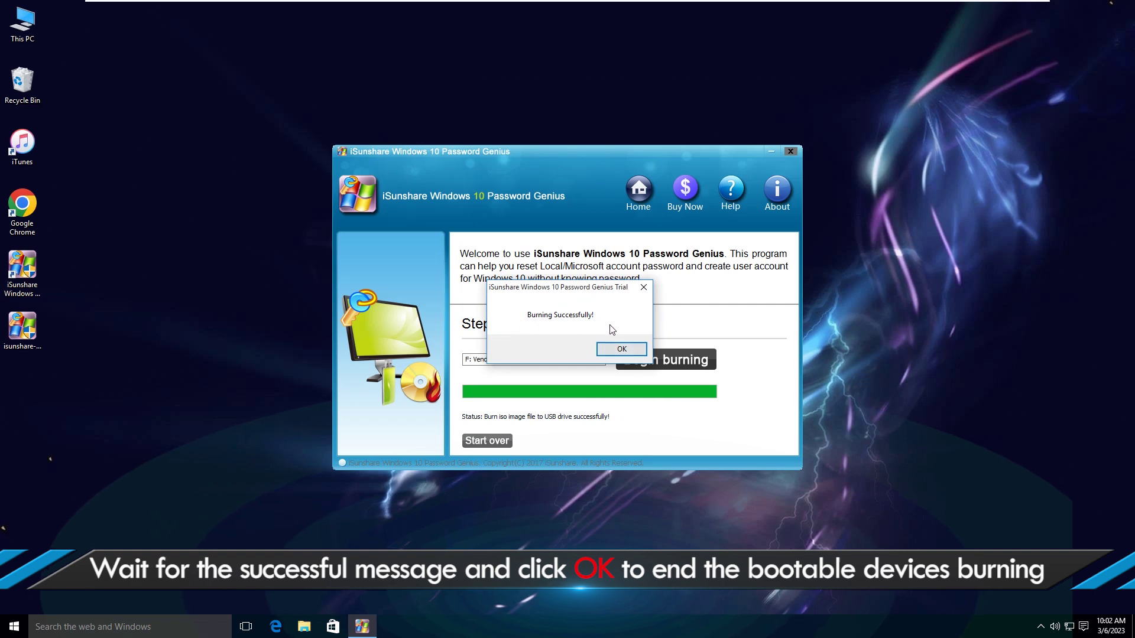
pyautogui.click(628, 349)
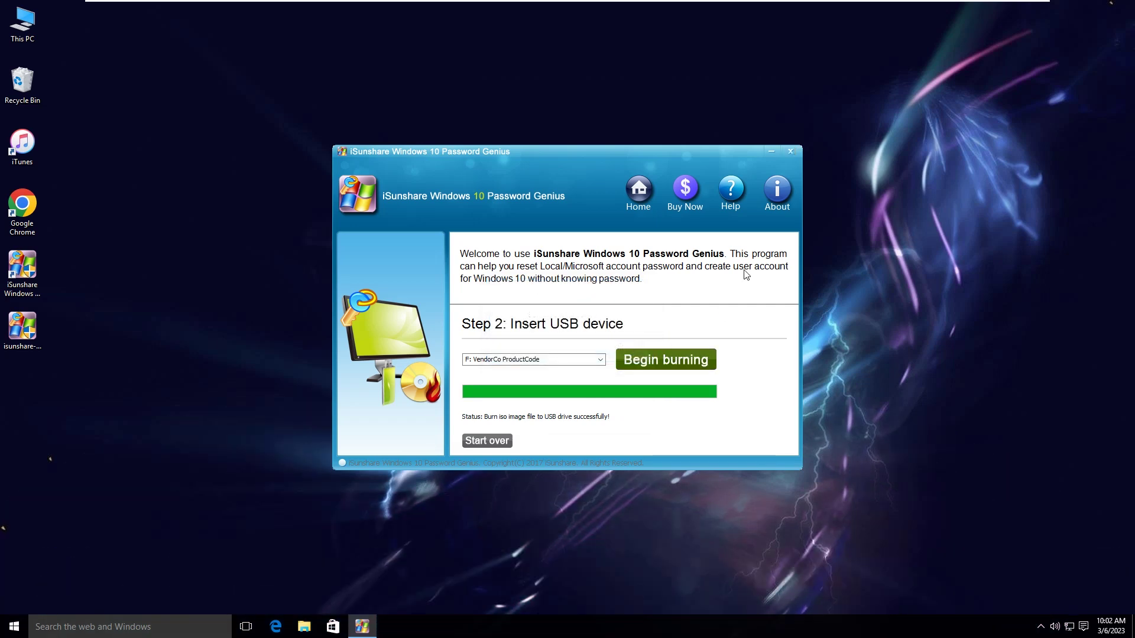
pyautogui.click(796, 154)
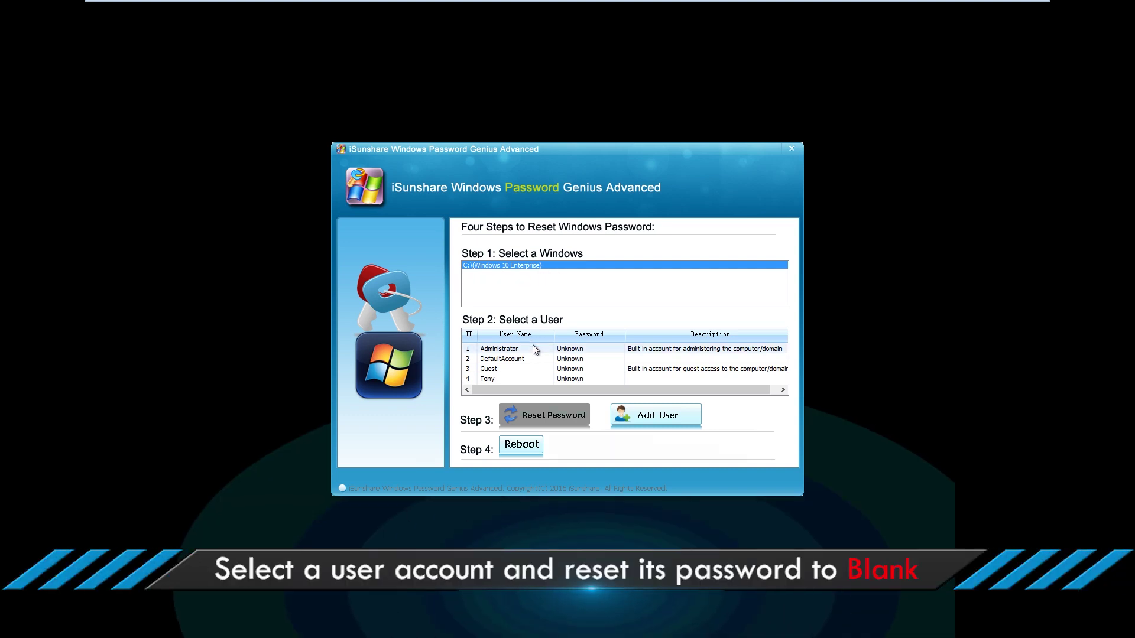
# - Blank the fourth user account's password, then reboot and eject the USB disk
pyautogui.click(486, 380)
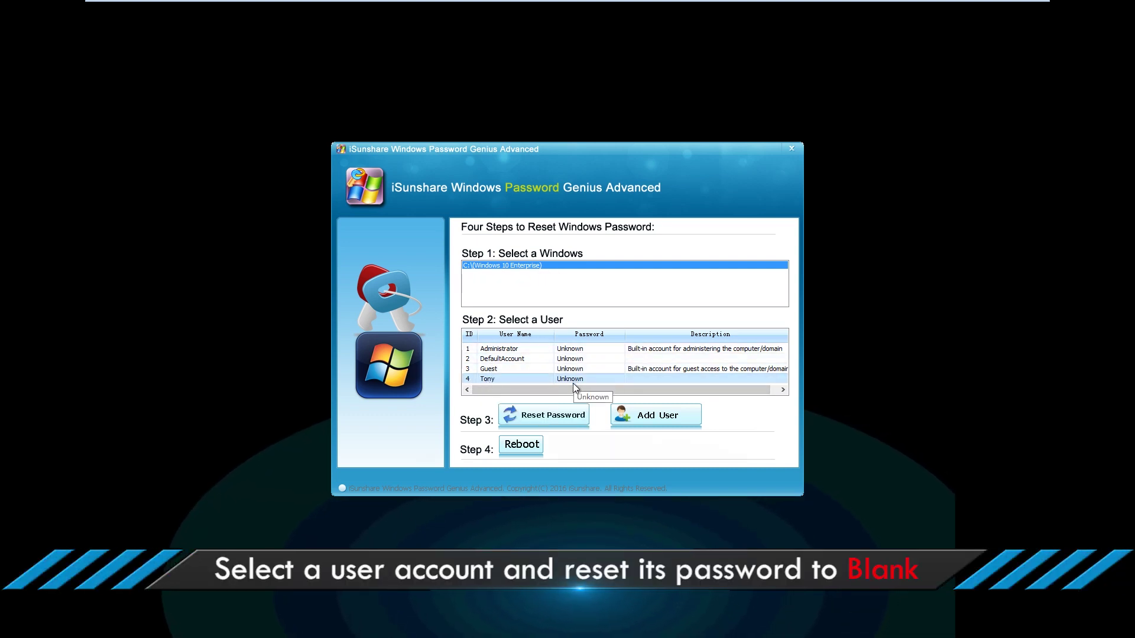
pyautogui.click(547, 419)
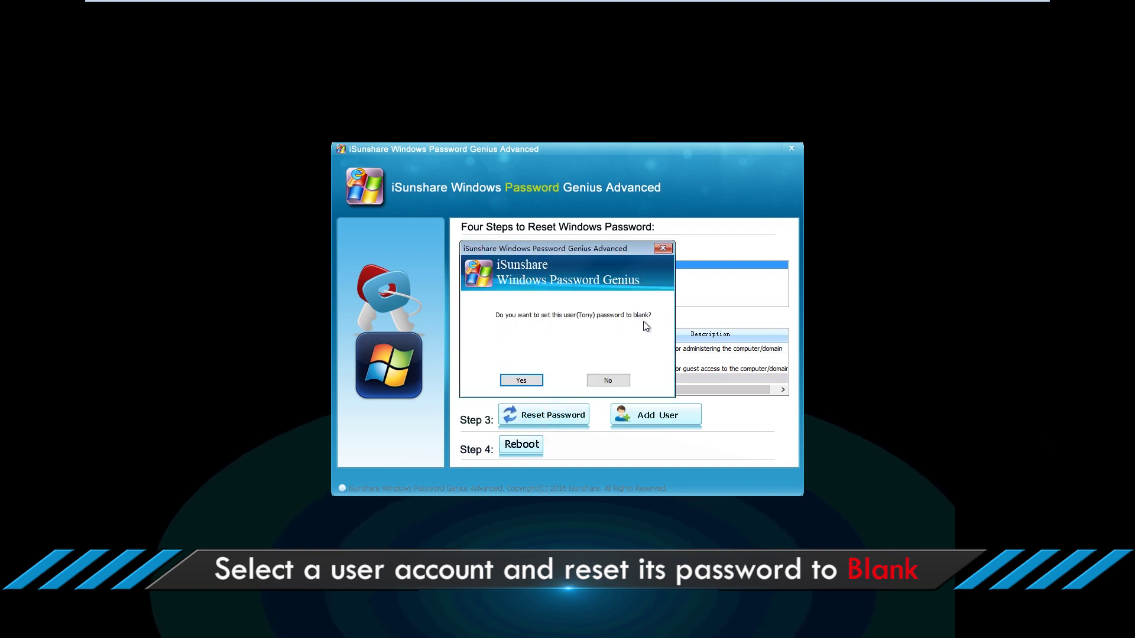
pyautogui.click(532, 381)
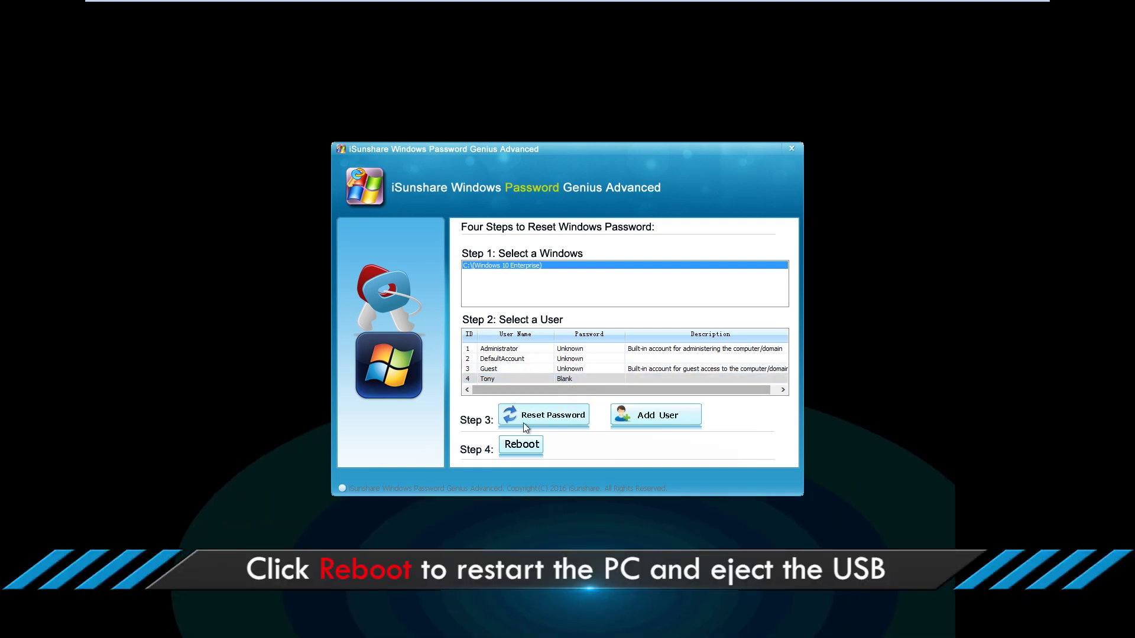
pyautogui.click(524, 445)
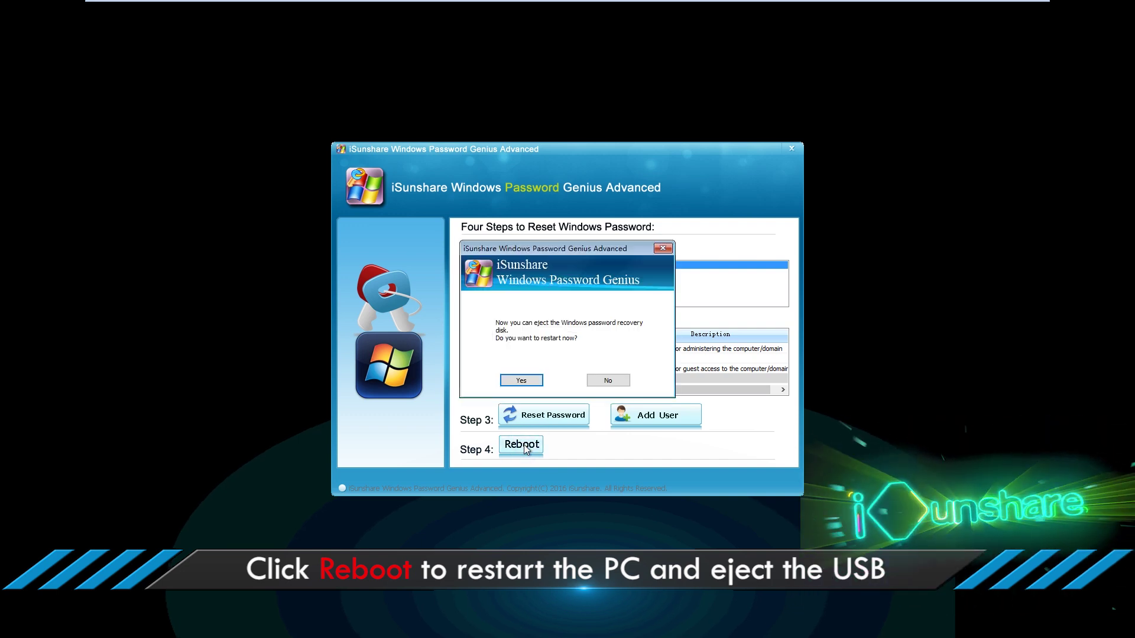
pyautogui.click(517, 379)
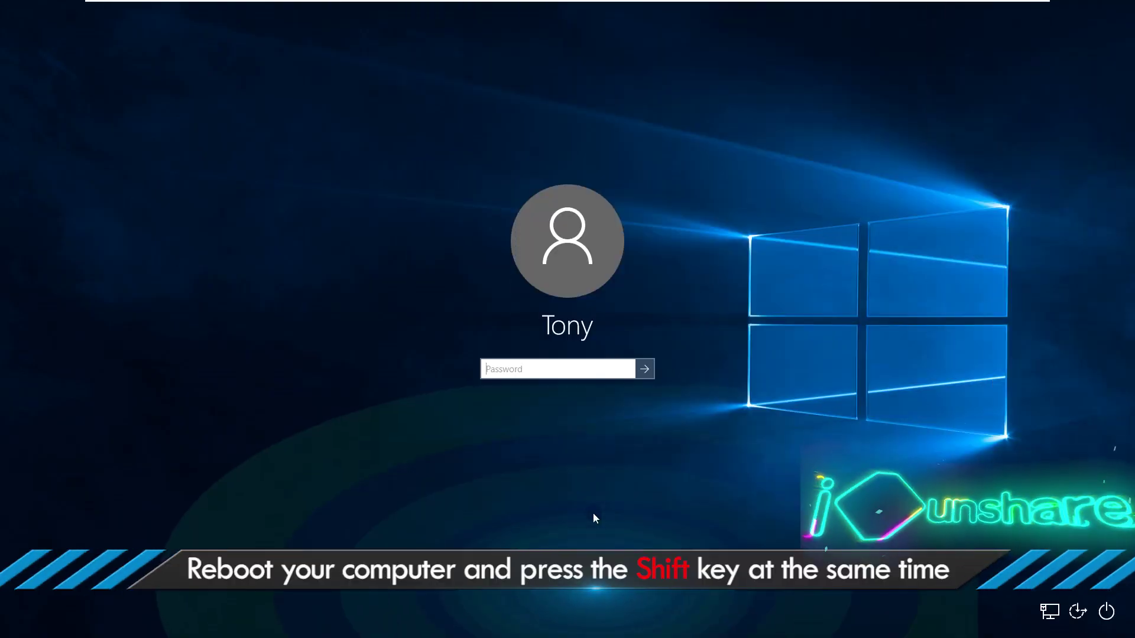
# - Shift-restart from the sign-in power menu into the recovery options
pyautogui.click(1106, 611)
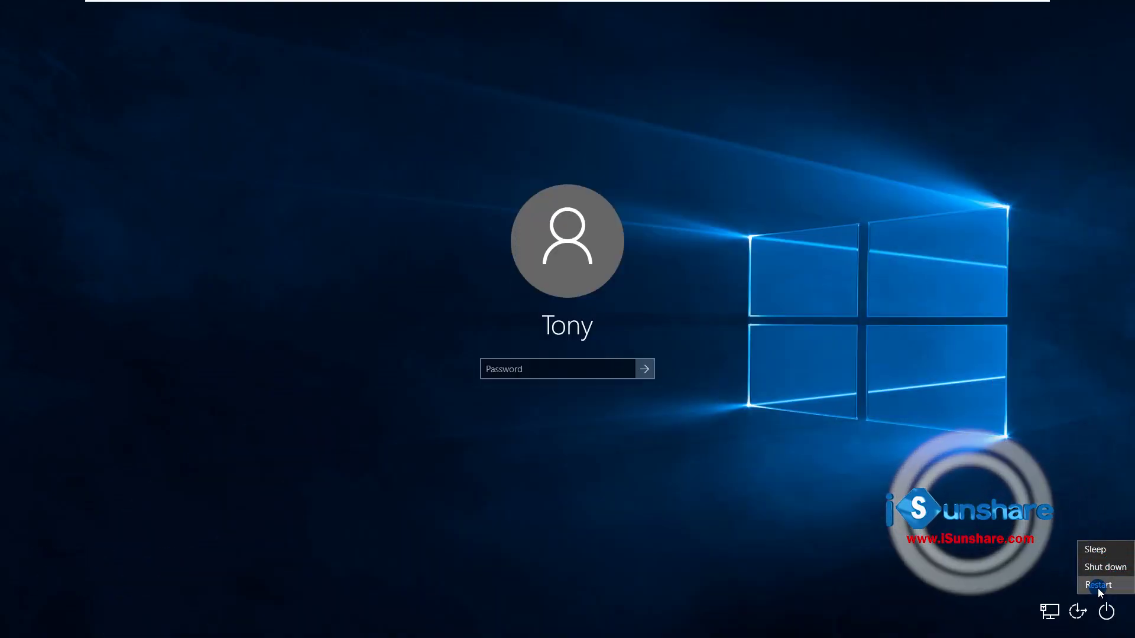
pyautogui.keyDown('shift'); pyautogui.click(1097, 586); pyautogui.keyUp('shift')
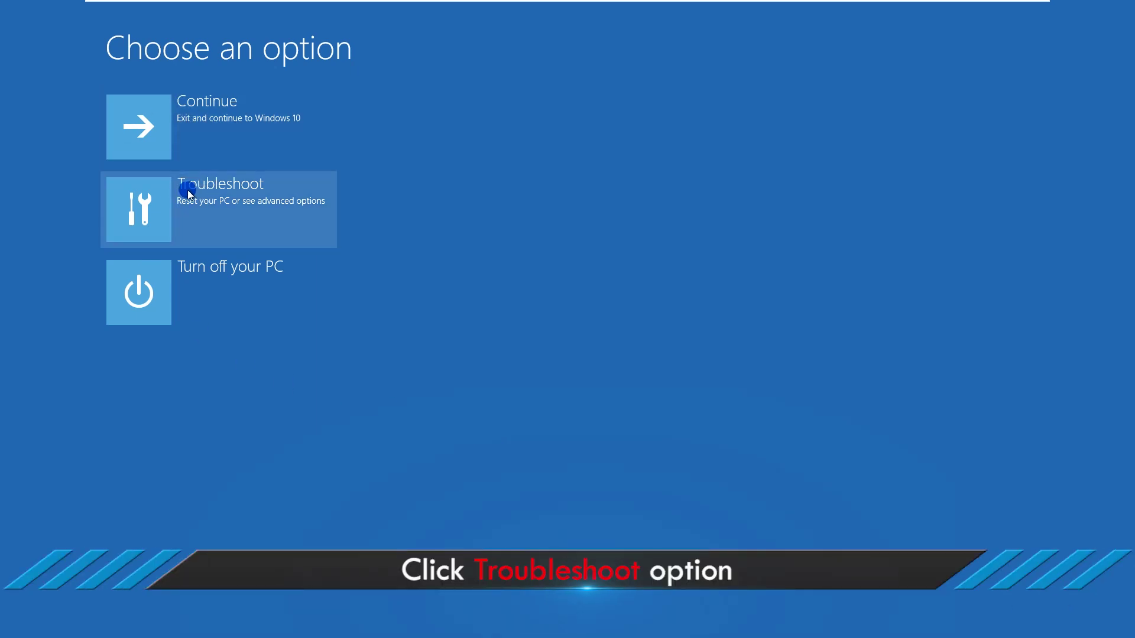
# - Choose Troubleshoot, then Reset this PC with Remove everything
pyautogui.click(226, 187)
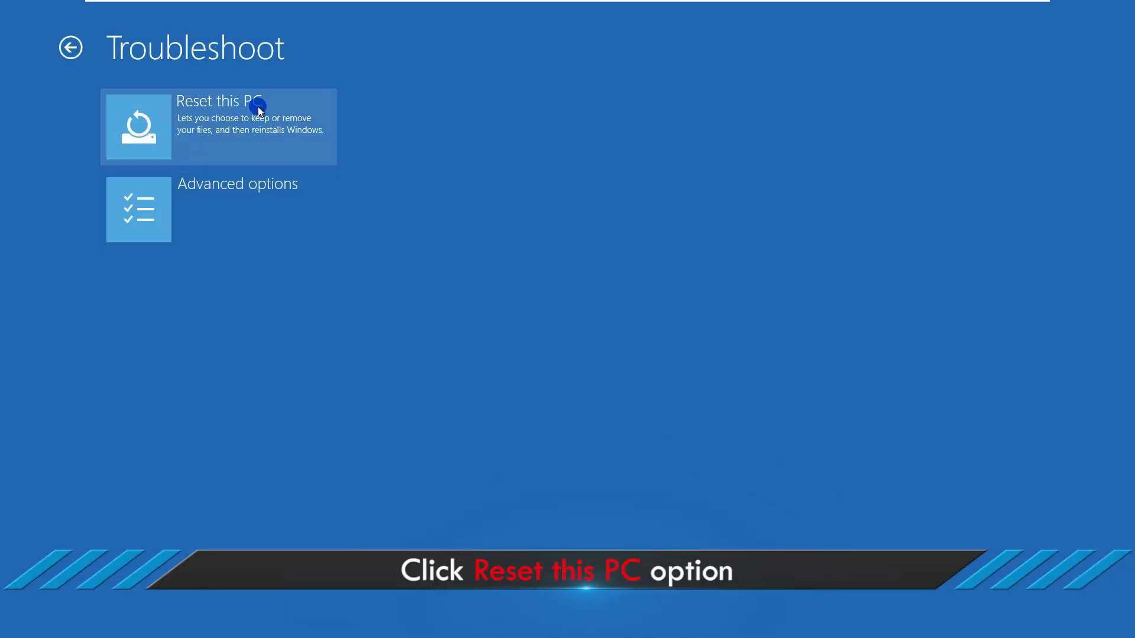
pyautogui.click(208, 108)
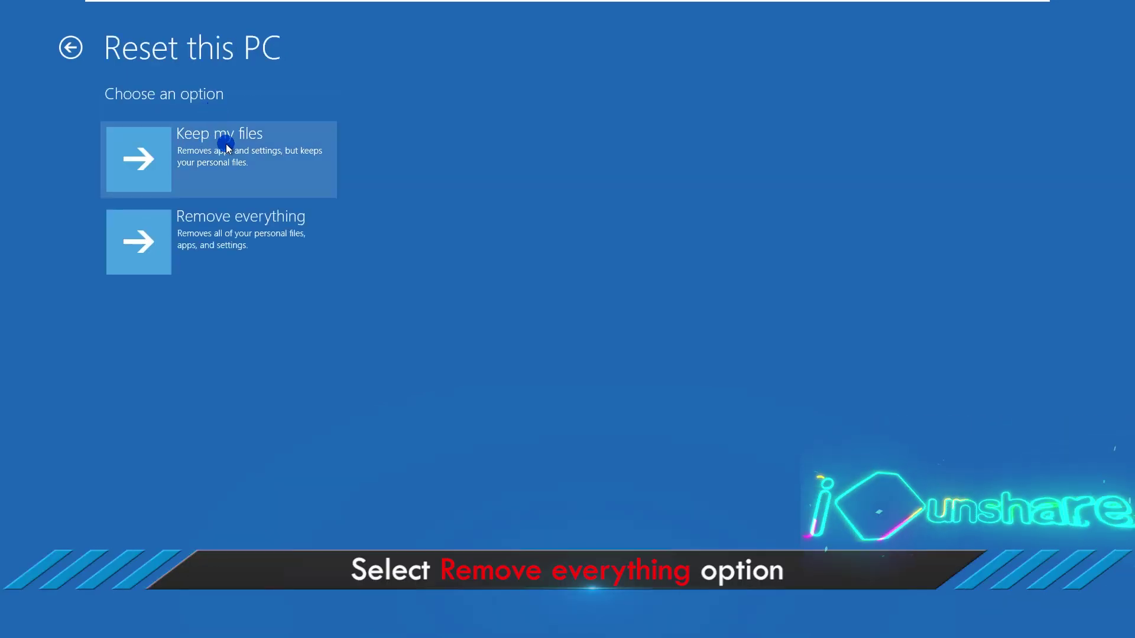
pyautogui.click(238, 225)
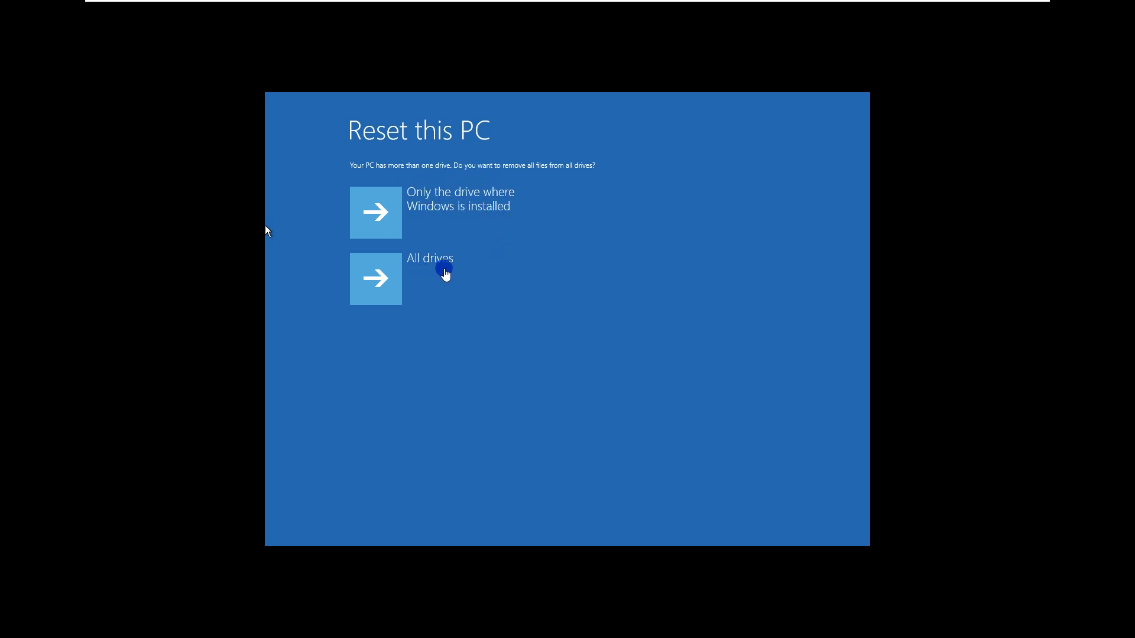
# - Reset the PC on all drives using 'Just remove my files'
pyautogui.click(369, 275)
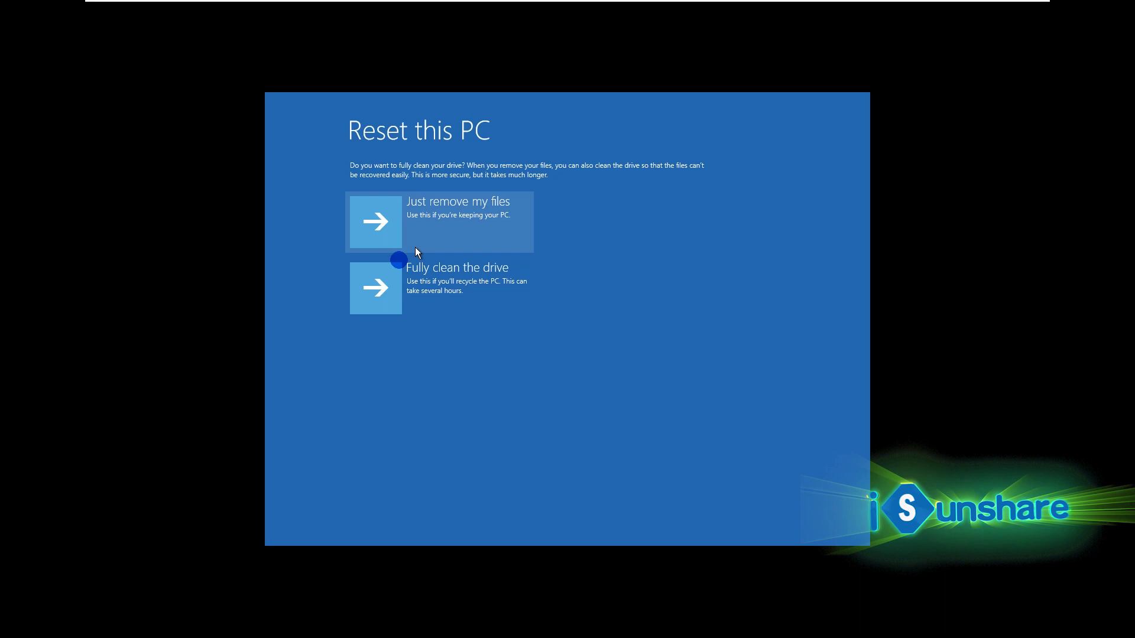
pyautogui.click(444, 211)
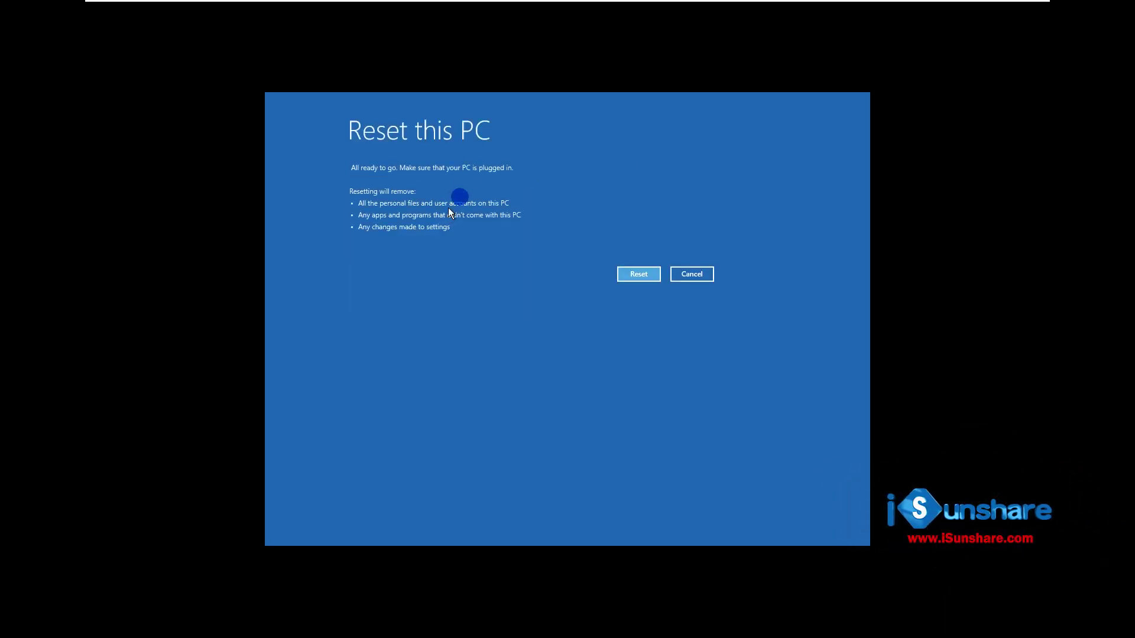
pyautogui.click(625, 281)
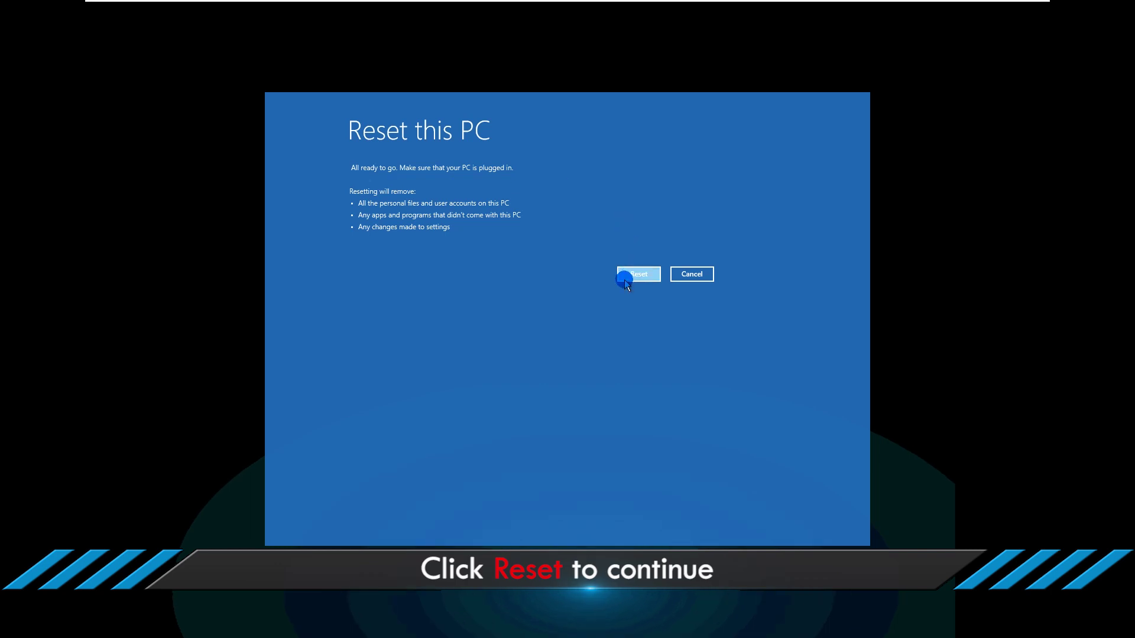